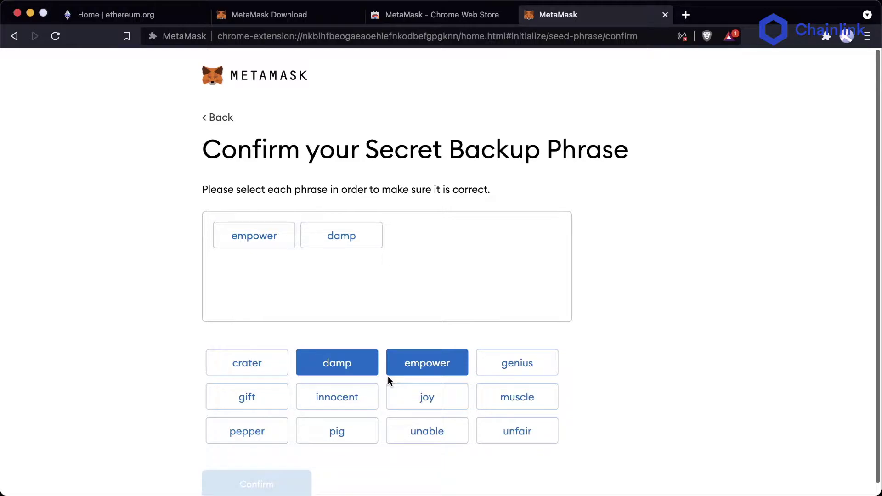
left_click(247, 363)
left_click(247, 397)
left_click(517, 397)
left_click(246, 431)
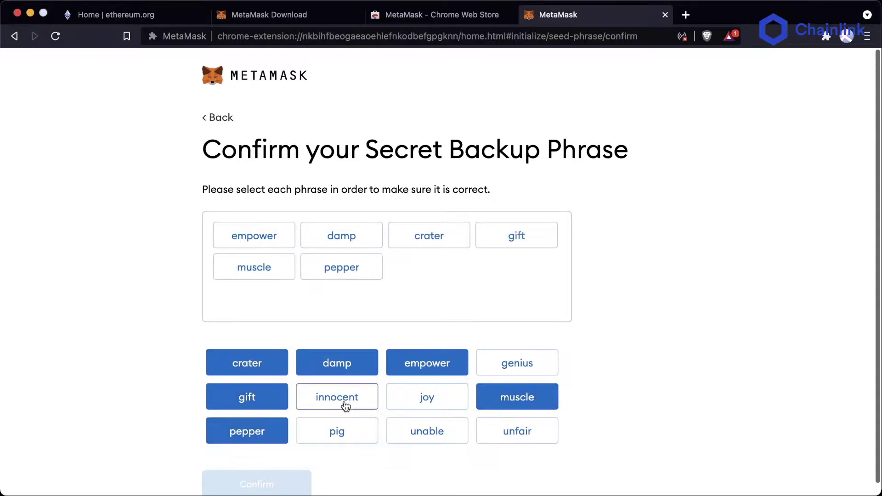
left_click(337, 396)
left_click(337, 431)
left_click(517, 362)
left_click(517, 430)
left_click(437, 436)
left_click(426, 397)
Step: Move joy after genius, confirm the backup phrase, and review the five storage tips
scroll(610, 364, "down", 1)
scroll(512, 299, "up", 1)
left_click_drag(511, 298, 341, 298)
scroll(266, 457, "down", 1)
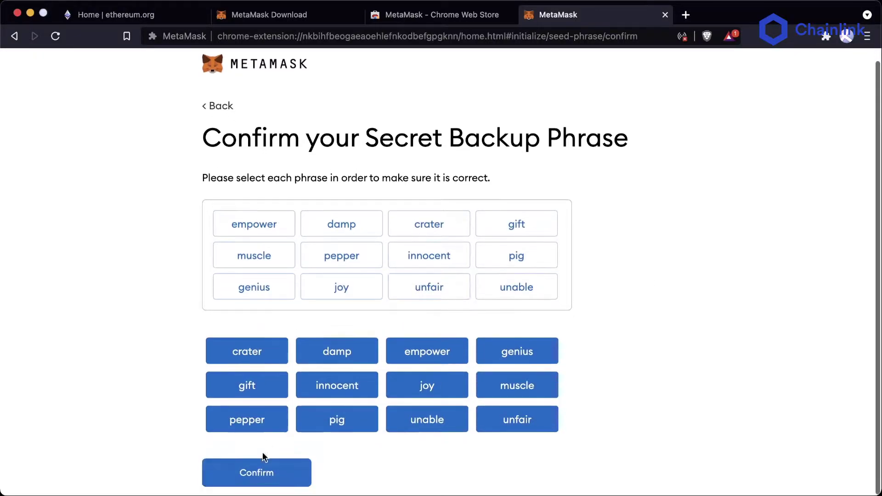
left_click(260, 474)
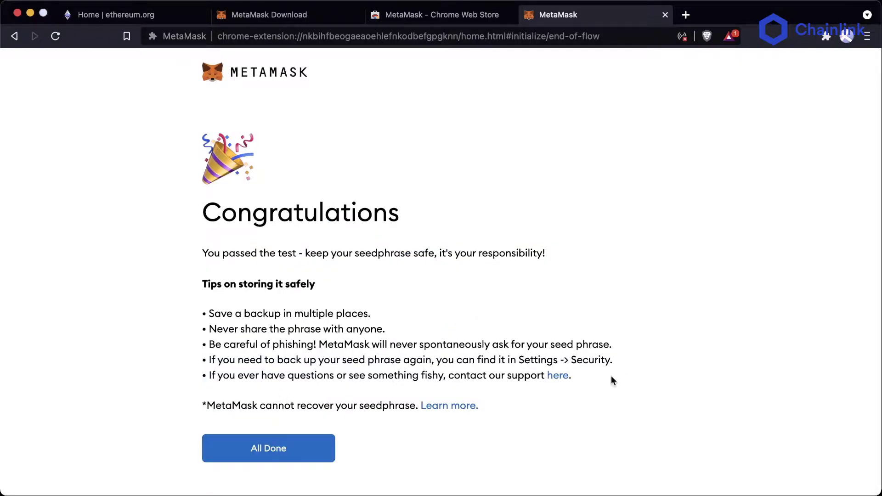
left_click_drag(613, 377, 161, 306)
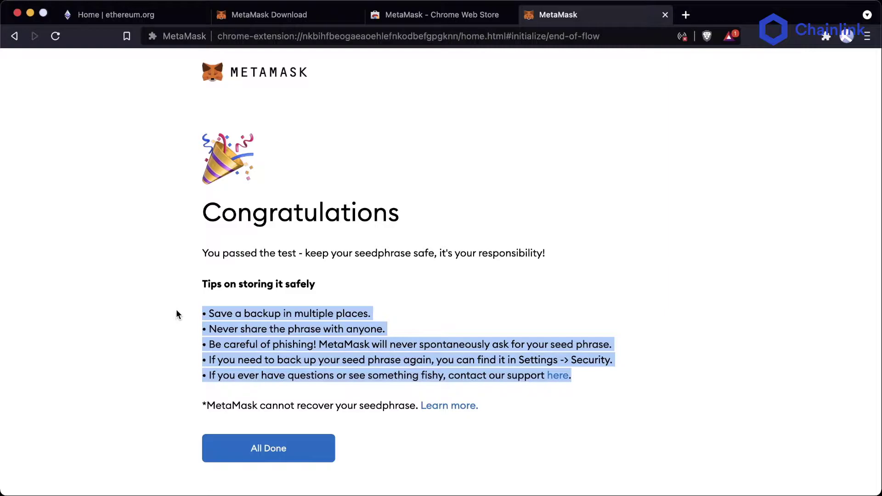
left_click(175, 309)
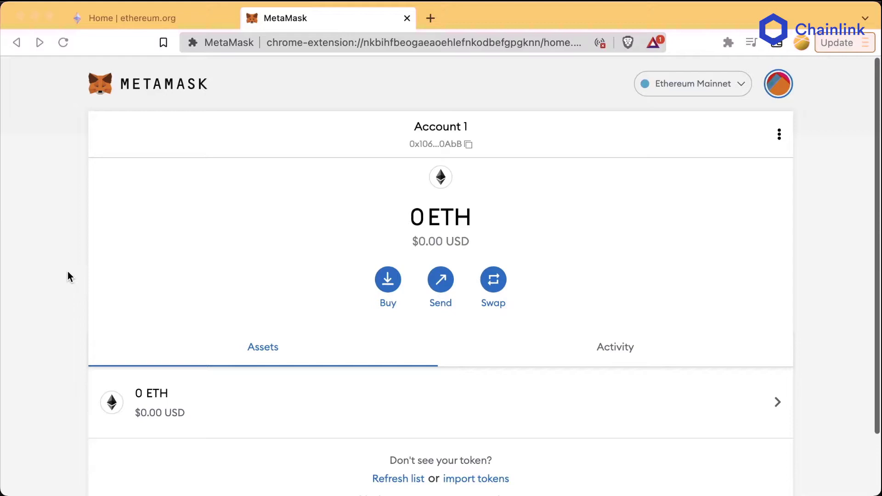
Step: Pin the MetaMask extension to the browser toolbar
left_click(728, 42)
left_click(695, 134)
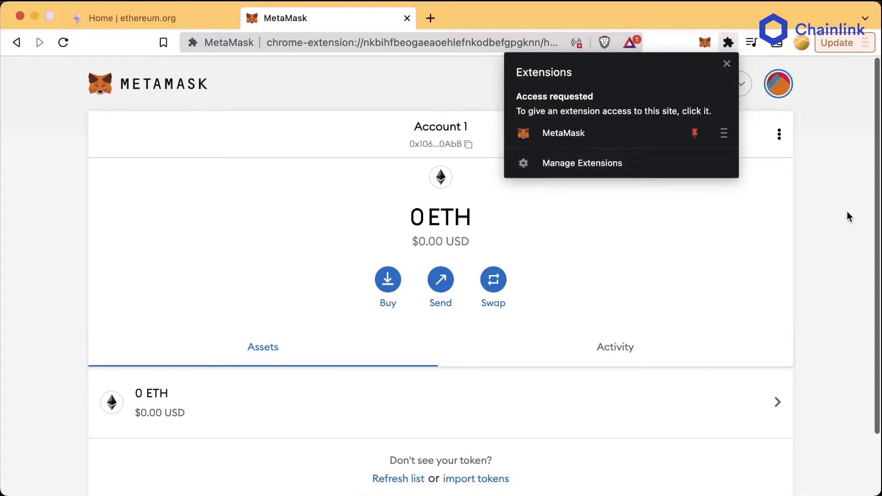
left_click(683, 219)
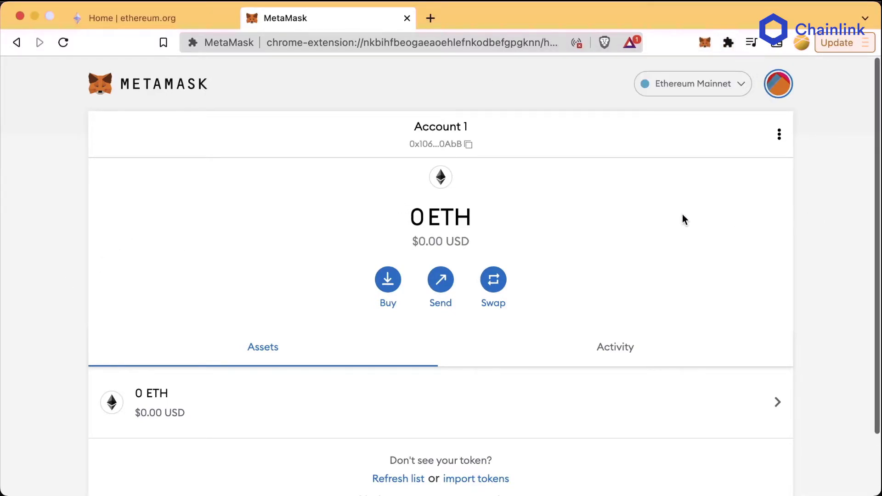
Step: Check the MetaMask popup, copy Account 1's address, and open a new tab
left_click(701, 47)
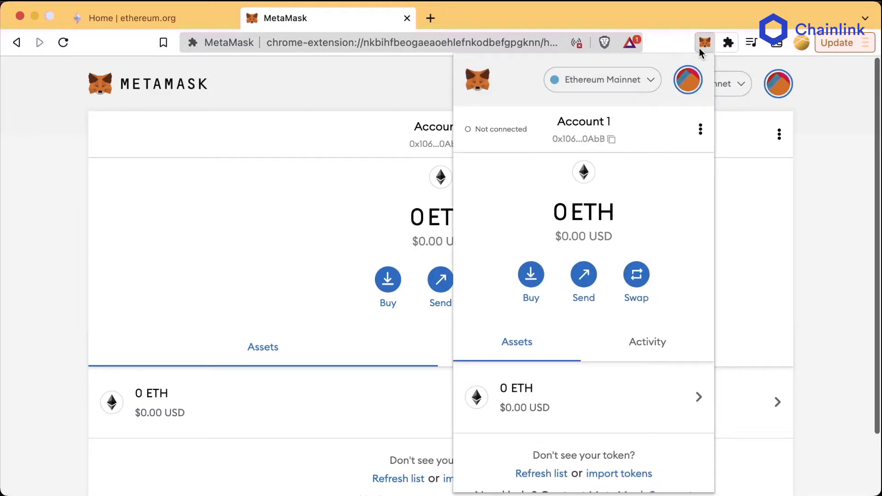
left_click(260, 258)
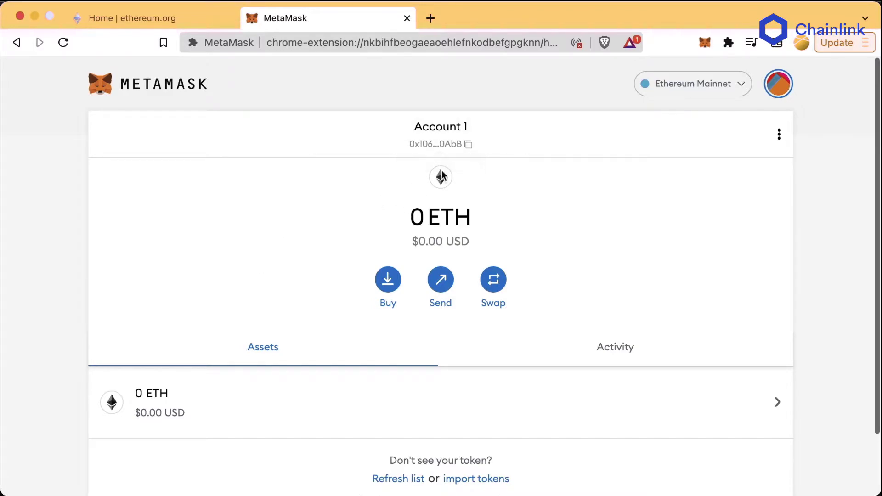
left_click(445, 138)
key("super+t")
Step: Search etherscan.io for Account 1's copied address and dismiss the cookie notice
type("eth")
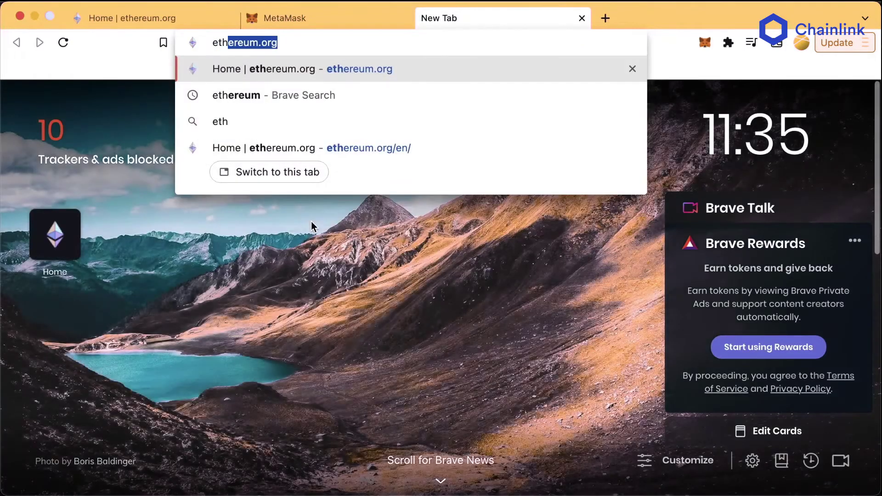
type("erscan.io")
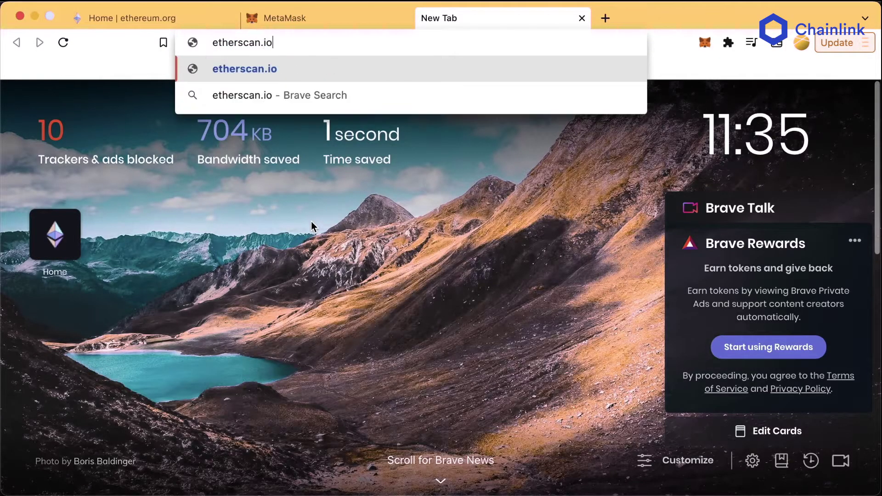
key("Return")
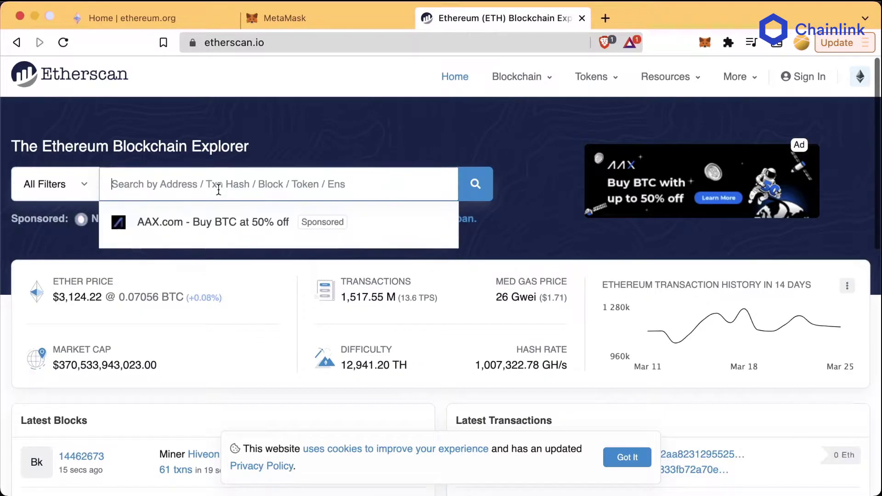
left_click(218, 189)
key("super+v")
key("Return")
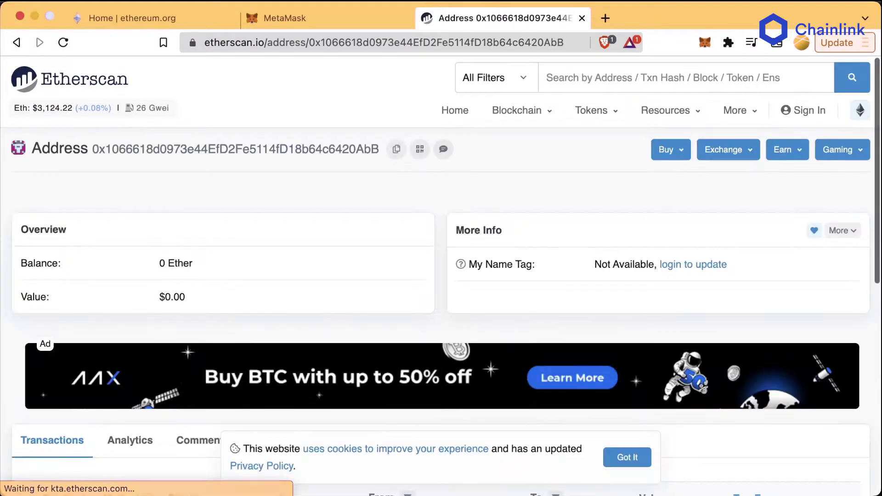
left_click(627, 456)
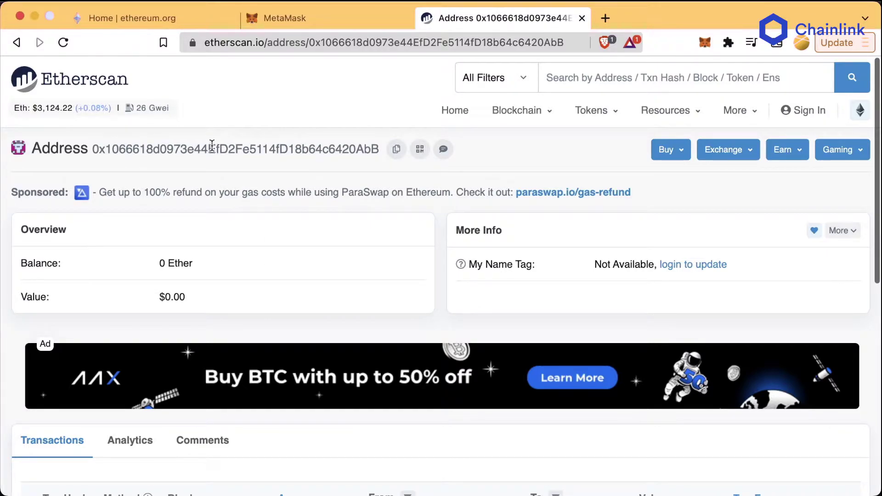
Step: Verify the address shows 0 Ether worth $0.00, then return to the MetaMask tab
scroll(164, 397, "down", 5)
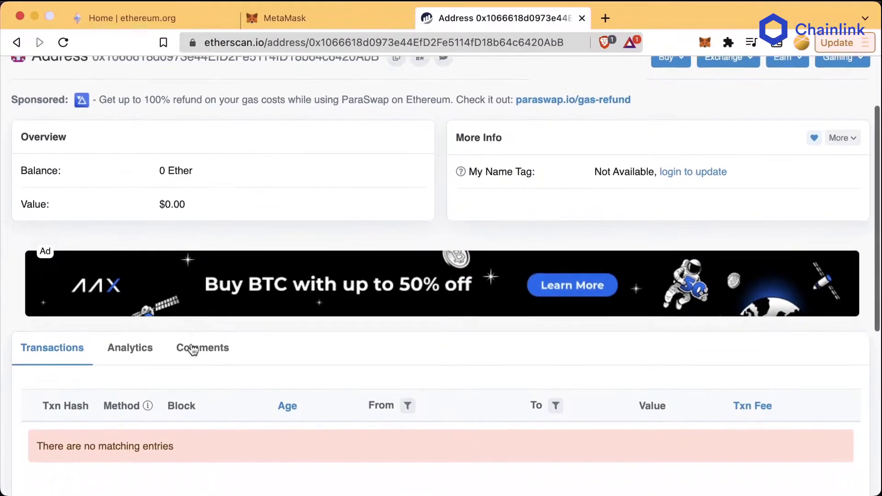
left_click(112, 209)
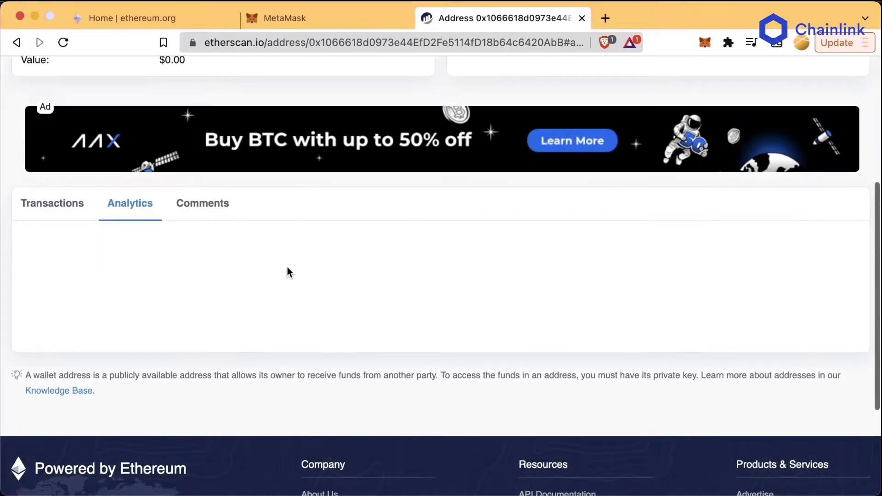
left_click(78, 215)
scroll(263, 275, "up", 5)
left_click_drag(197, 263, 157, 265)
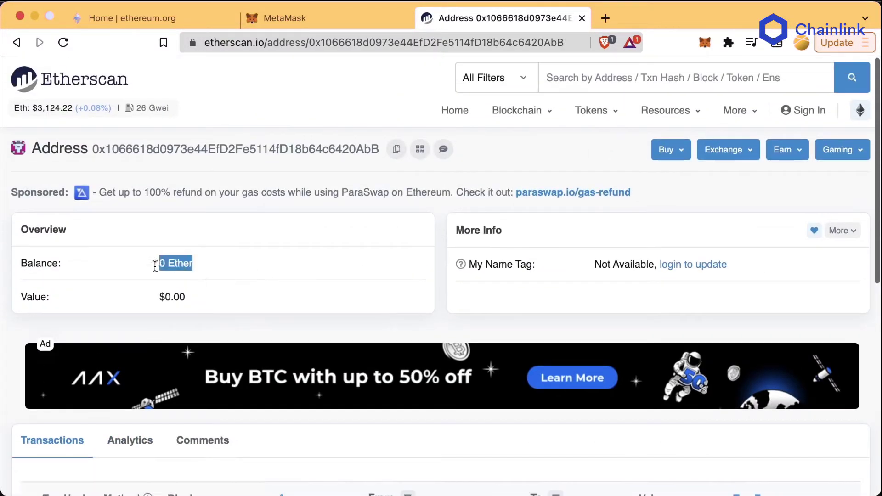
left_click_drag(193, 298, 134, 299)
left_click(285, 283)
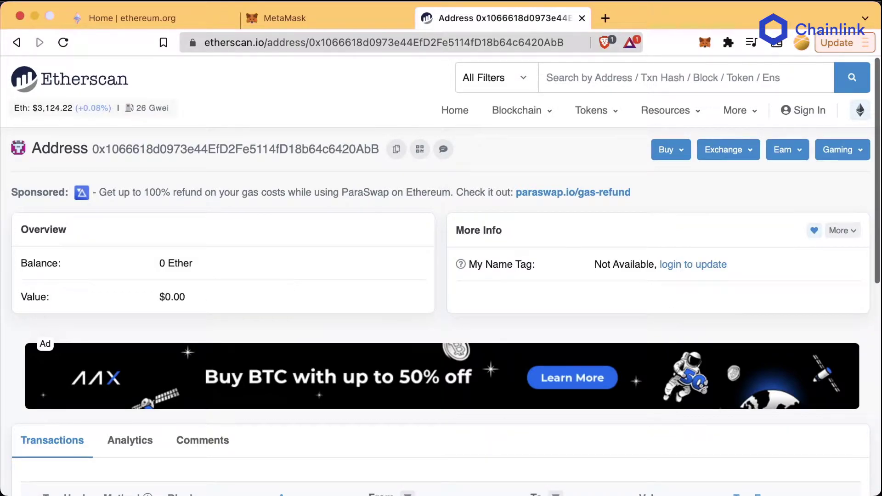
left_click_drag(91, 147, 378, 138)
left_click(246, 153)
left_click(313, 26)
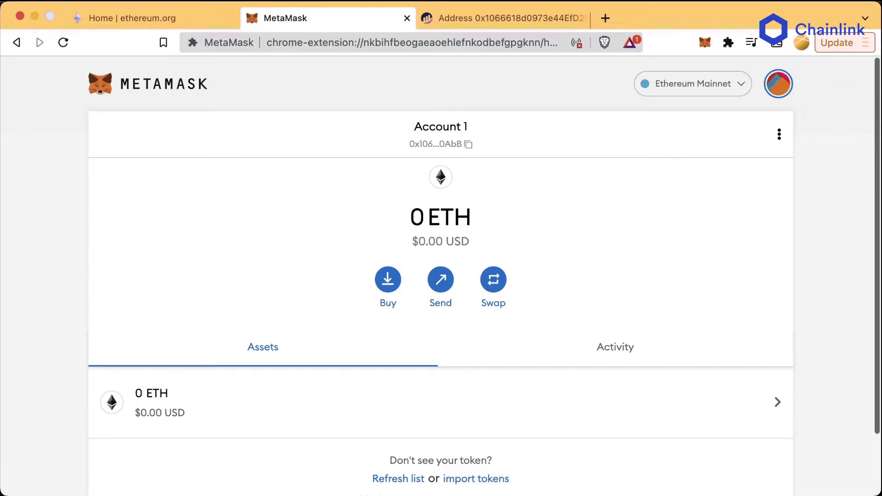
Step: Create a new account named 'Account 2' and copy its address
key("ctrl+Tab")
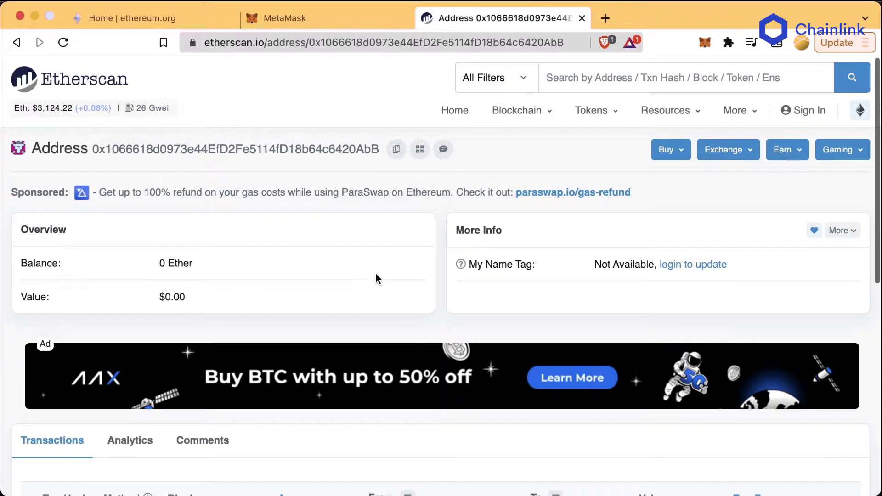
key("ctrl+shift+Tab")
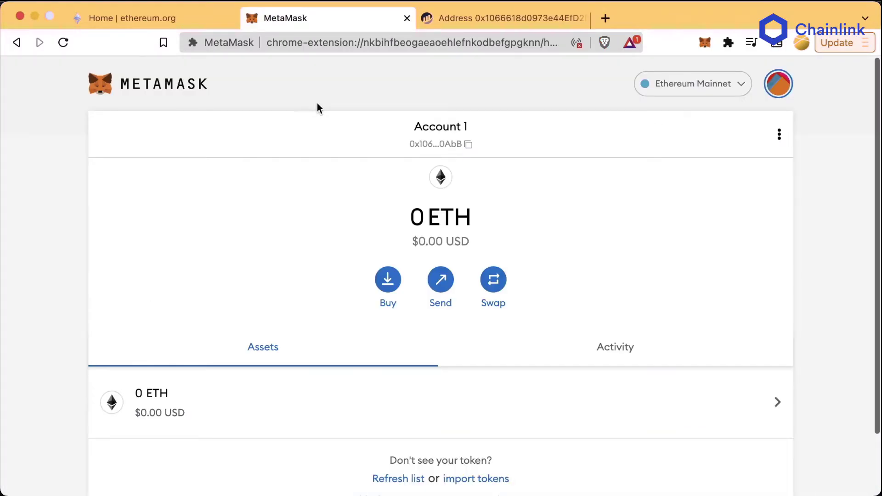
left_click(773, 87)
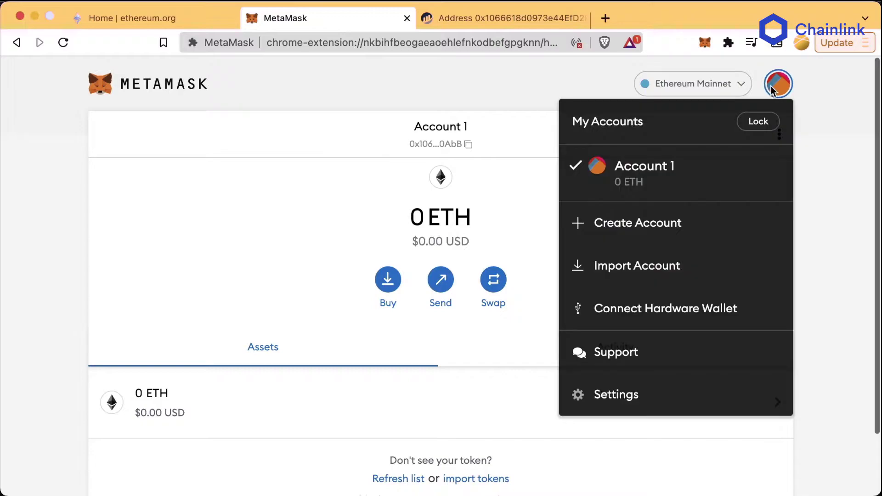
left_click(679, 222)
type("Account 2")
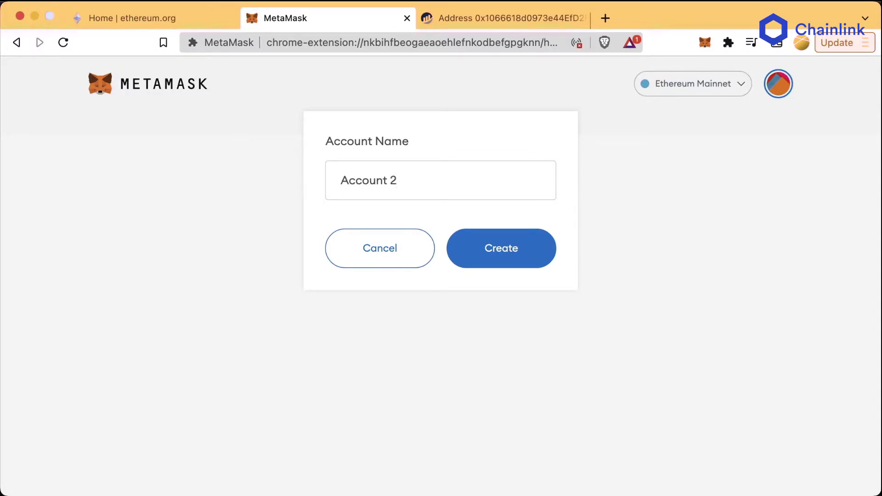
left_click(467, 256)
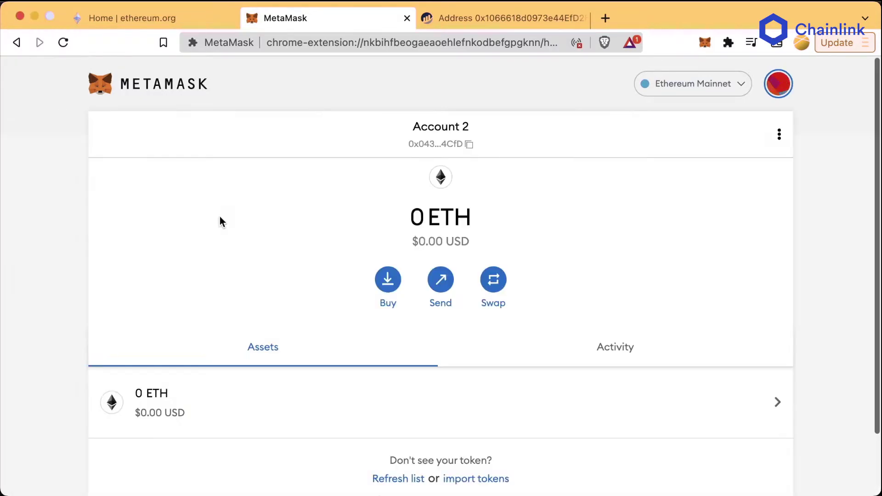
left_click(451, 149)
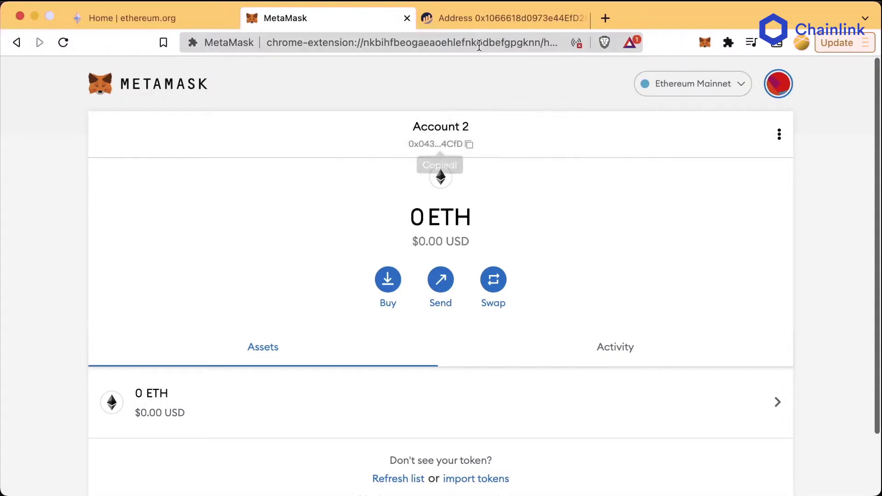
left_click(486, 19)
Step: Search Etherscan for Account 2's pasted address
left_click(590, 83)
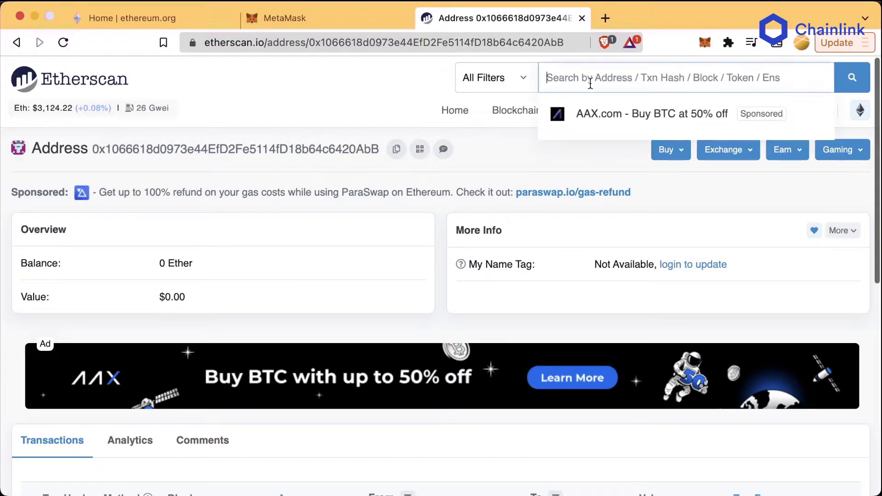
key("super+v")
key("Return")
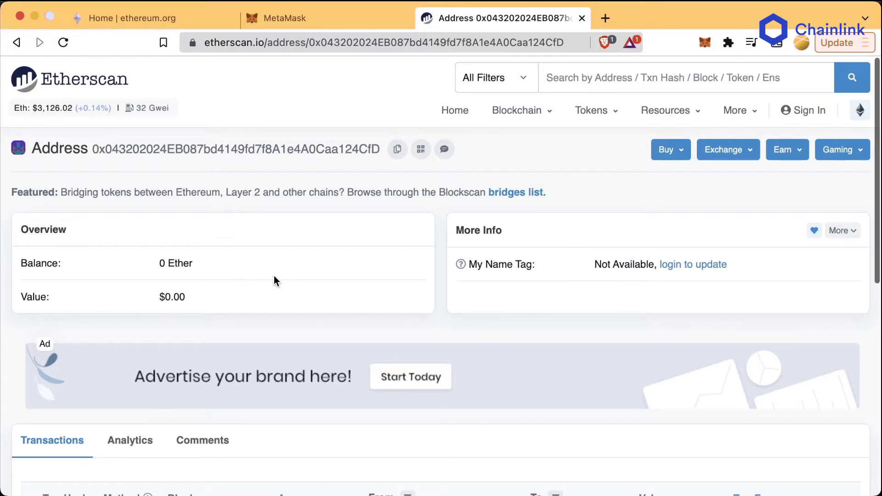
Step: Check the 0 Ether balance worth $0.00, then return to the wallet's accounts list
left_click_drag(271, 269, 136, 269)
left_click(217, 303)
left_click_drag(216, 303, 159, 298)
scroll(244, 272, "down", 6)
scroll(228, 295, "up", 6)
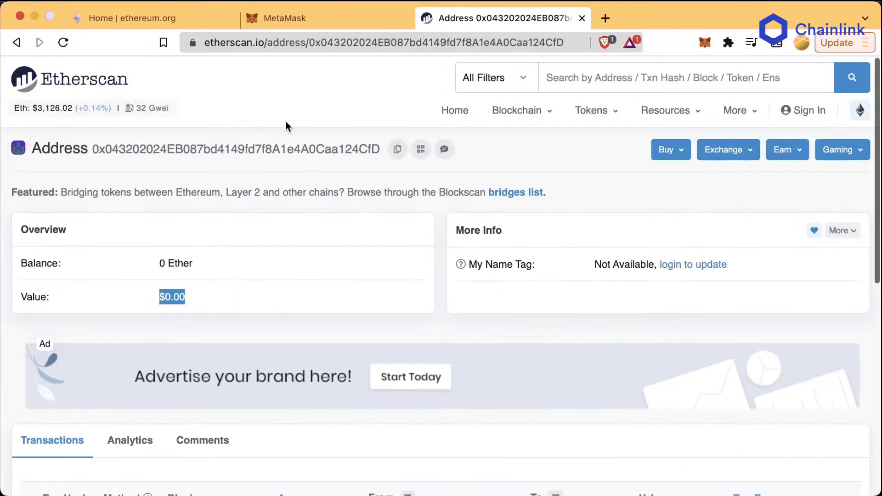
left_click(284, 18)
left_click(772, 87)
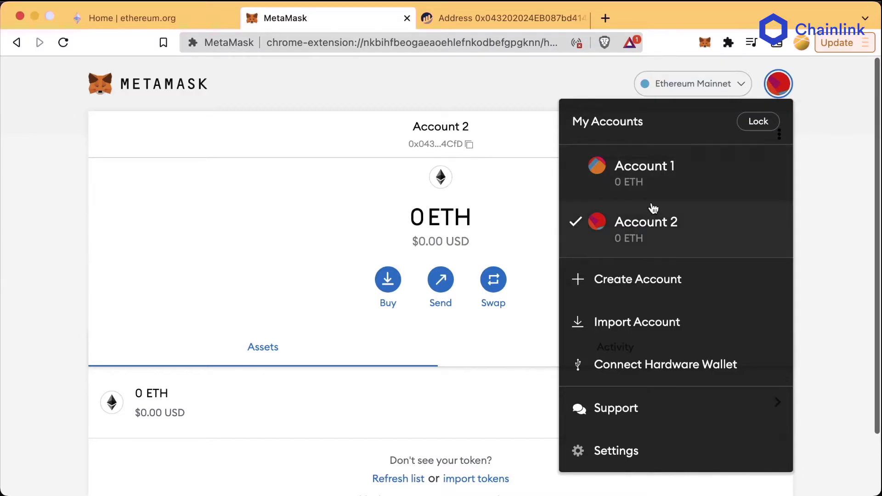
Step: Browse the accounts through the extension popup, toggling between Account 1 and Account 2
left_click(486, 98)
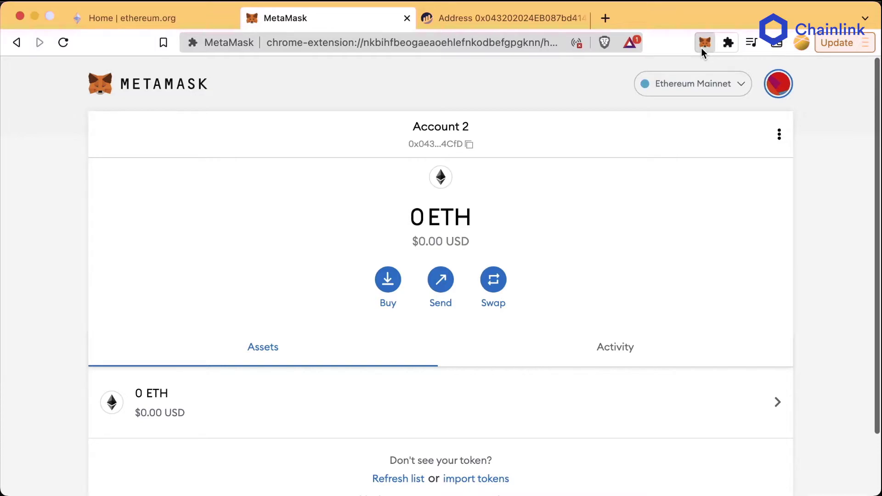
left_click(701, 48)
left_click(689, 82)
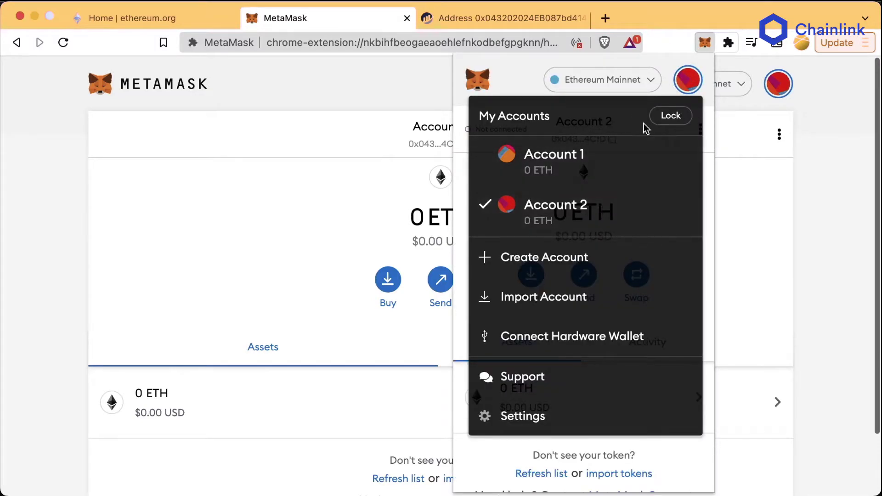
left_click(705, 42)
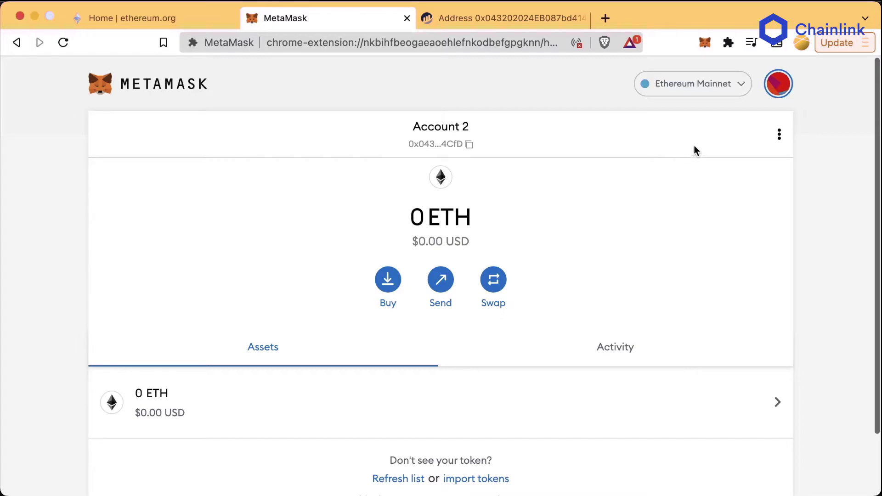
left_click(779, 85)
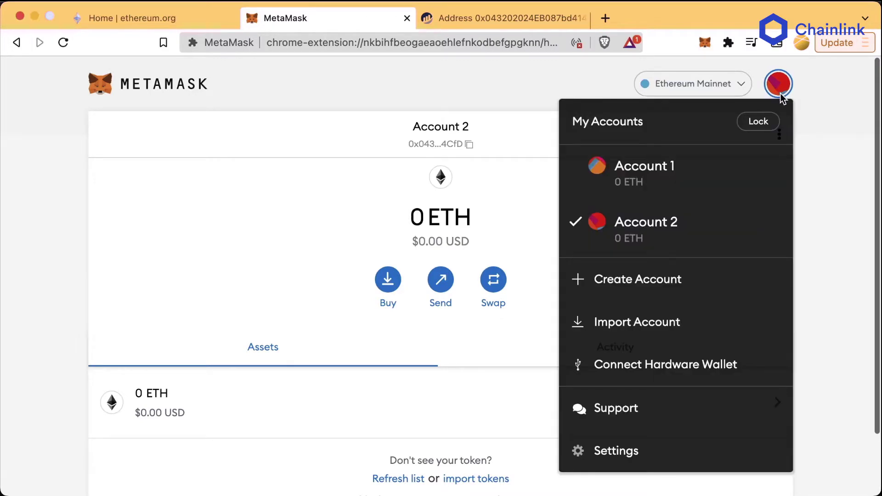
left_click(670, 178)
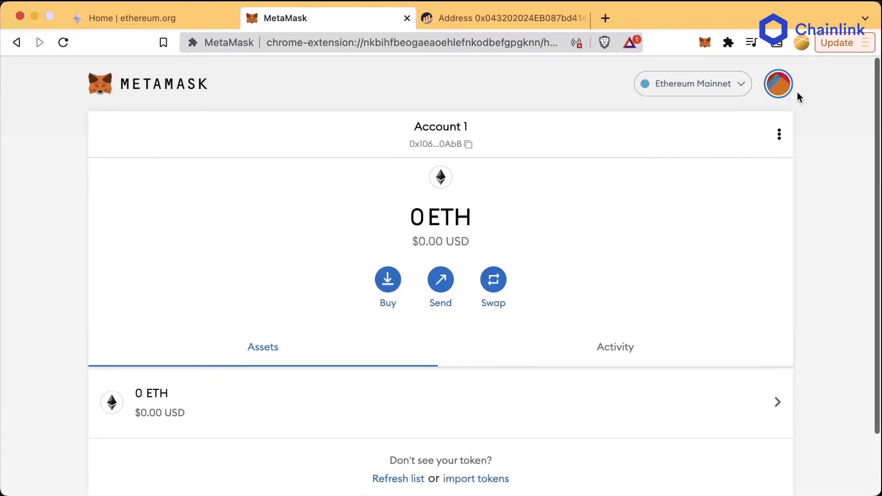
left_click(779, 85)
left_click(665, 216)
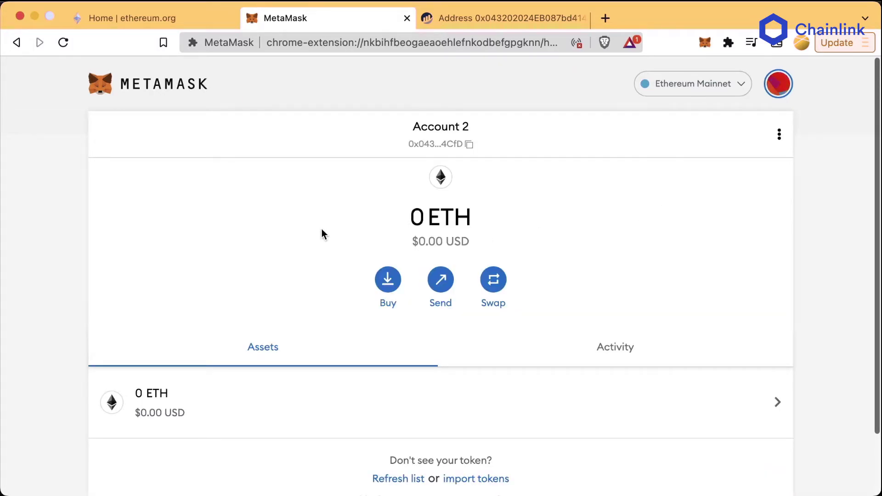
left_click(779, 85)
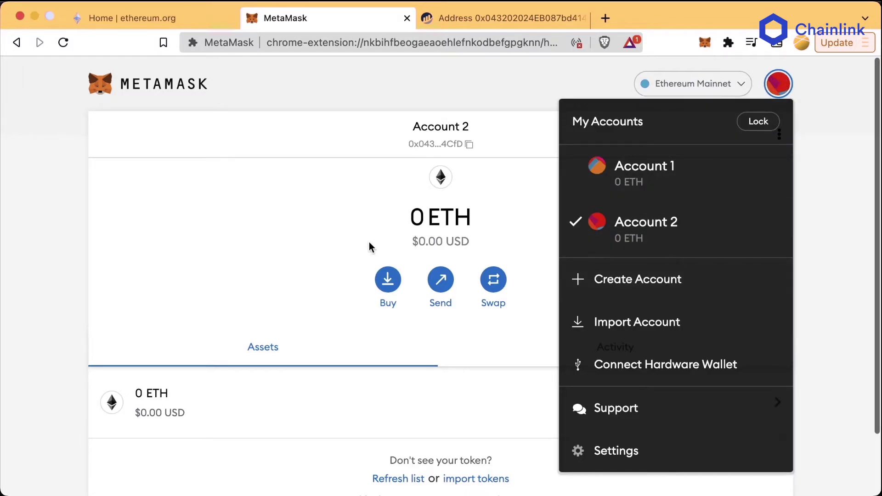
left_click(370, 246)
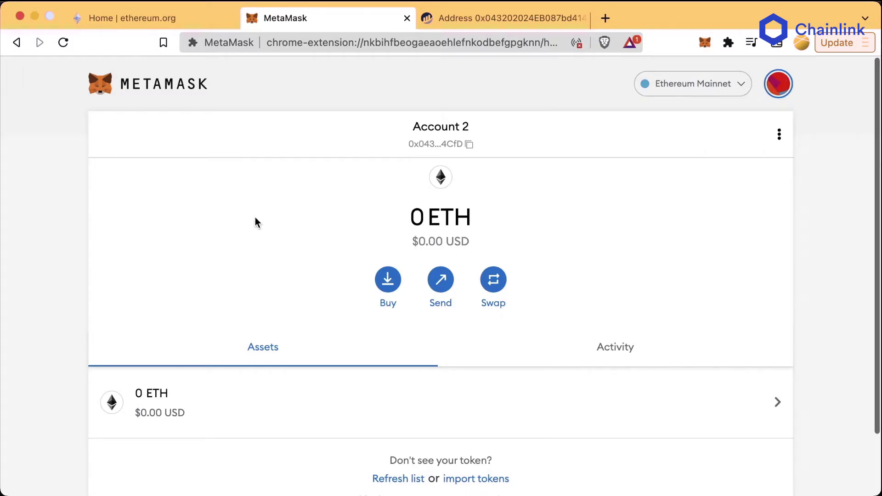
Step: Copy Account 2's address and make Account 1 the active account
left_click(209, 233)
left_click(457, 143)
left_click(779, 84)
left_click(643, 170)
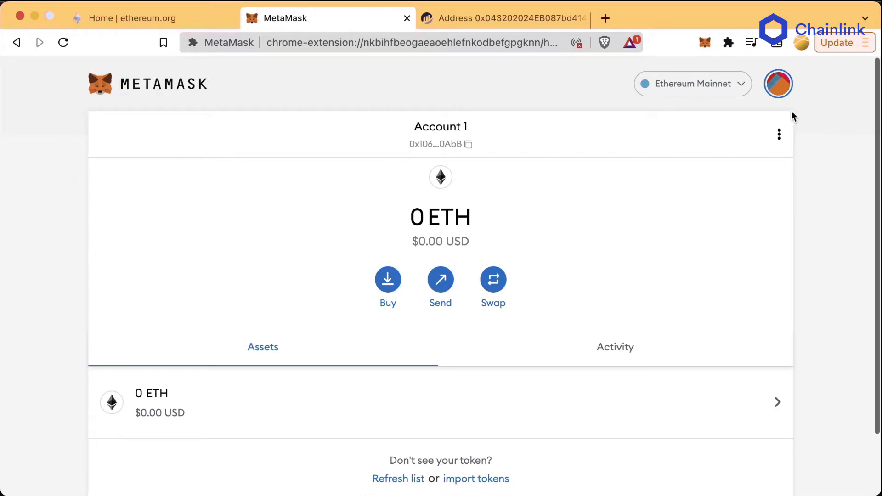
left_click(778, 83)
Step: Export Account 1's private key from Account details, entering the wallet password
left_click(778, 135)
left_click(758, 204)
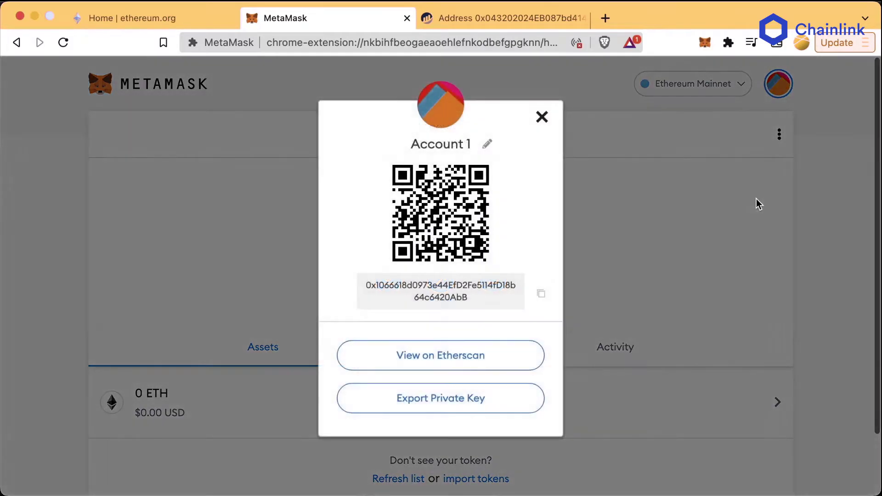
left_click(429, 405)
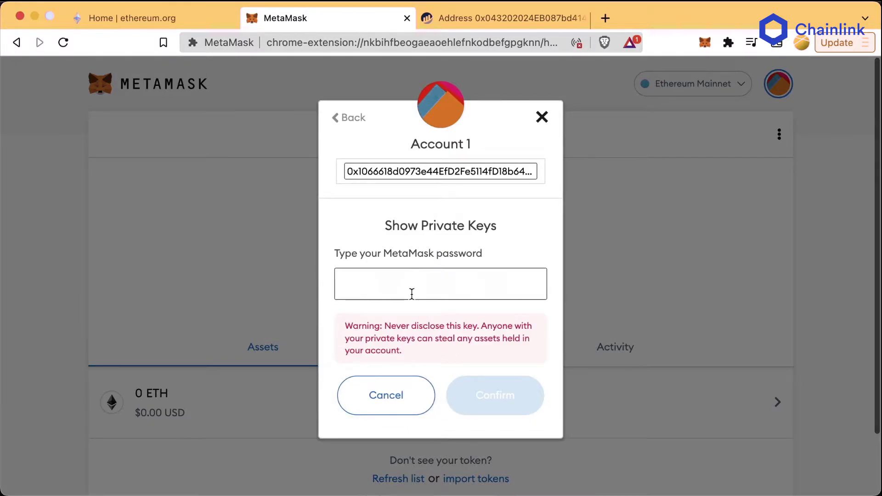
type("pass")
left_click(509, 393)
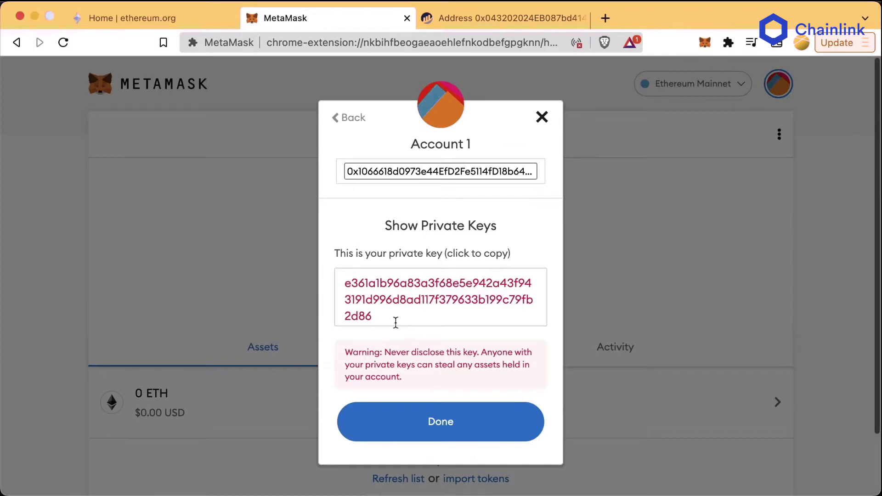
Step: Select the revealed private key, then close the private key dialog
left_click_drag(345, 281, 371, 317)
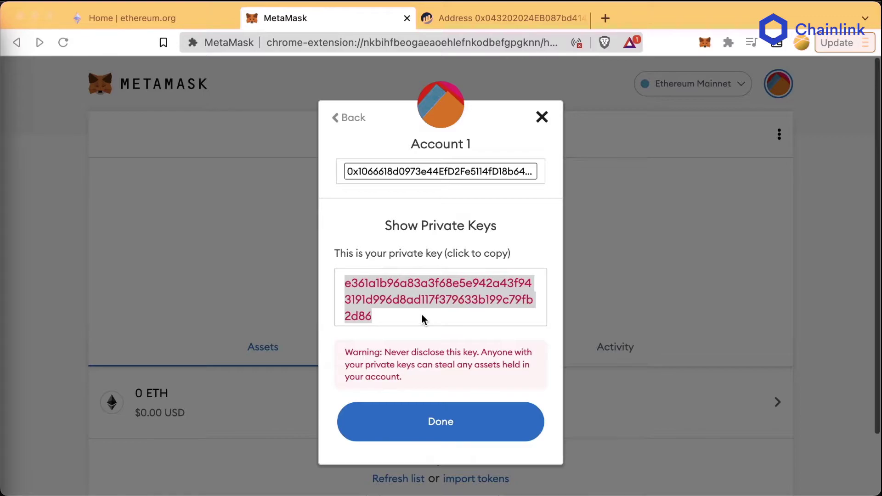
key("super+Tab")
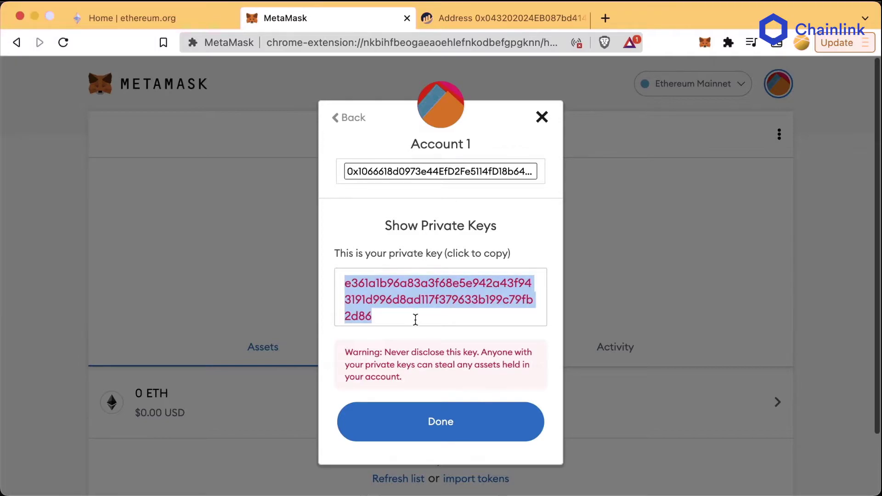
left_click_drag(413, 315, 334, 286)
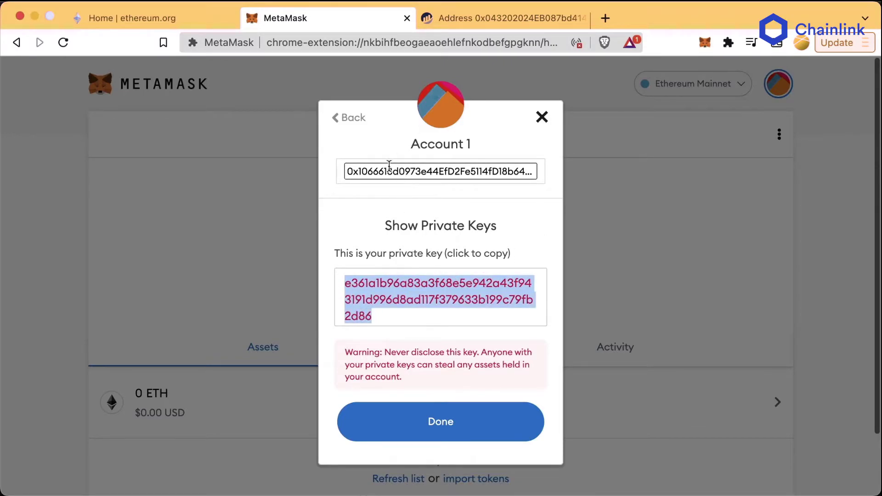
left_click_drag(408, 144, 515, 147)
left_click(484, 413)
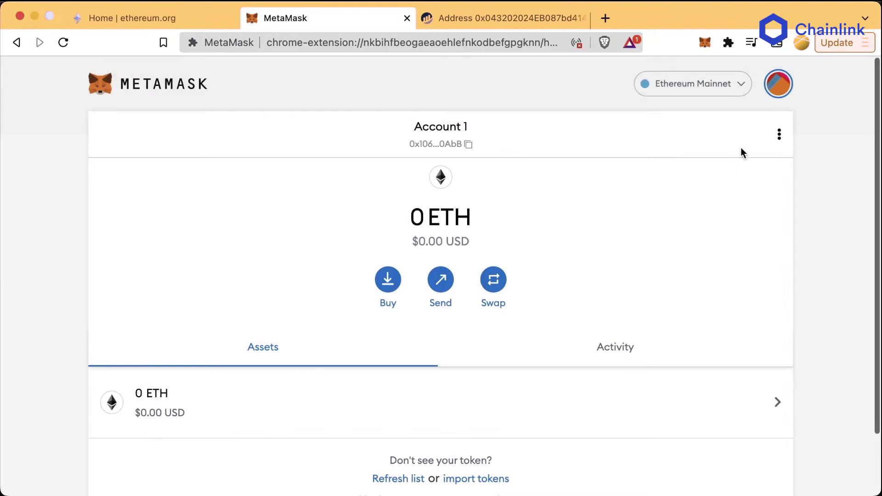
Step: Switch to Account 2 and back to Account 1, then view the Ethereum Mainnet network list
left_click(778, 83)
left_click(673, 225)
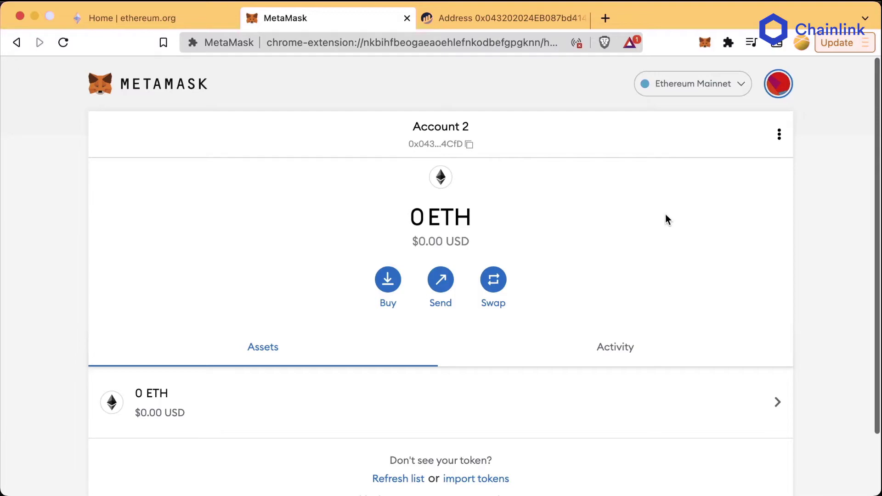
left_click(778, 83)
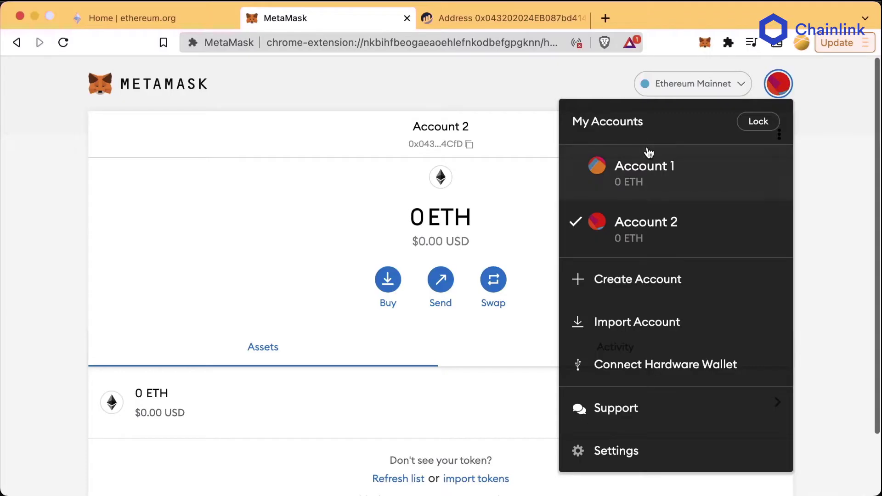
left_click(646, 163)
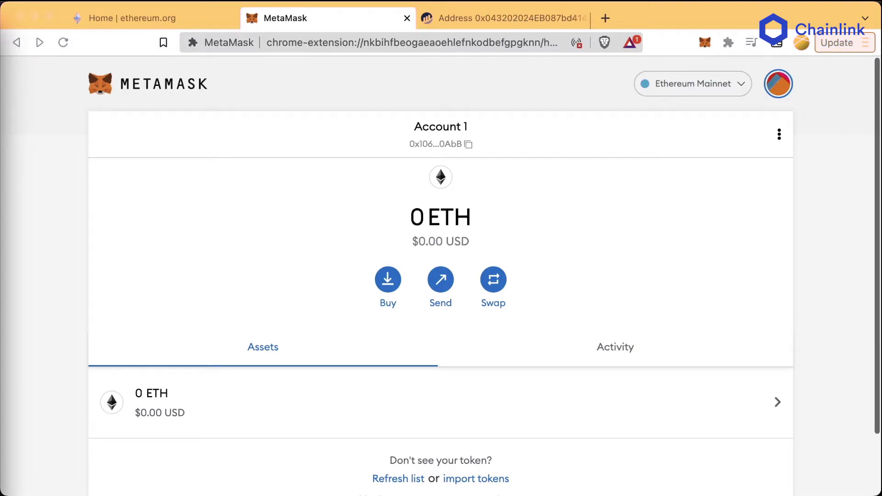
left_click(478, 147)
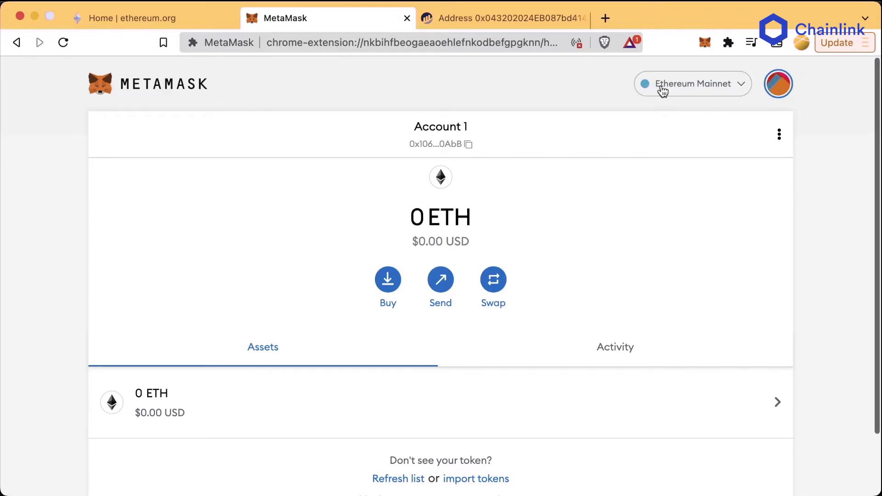
left_click(717, 89)
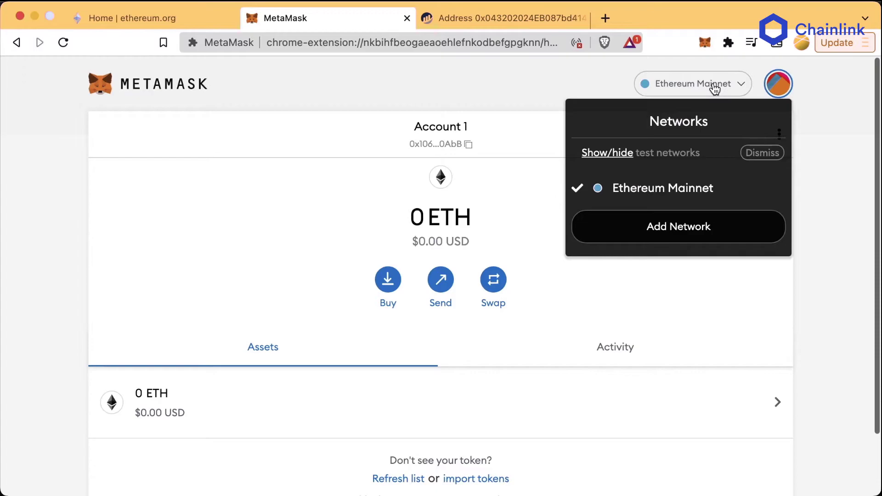